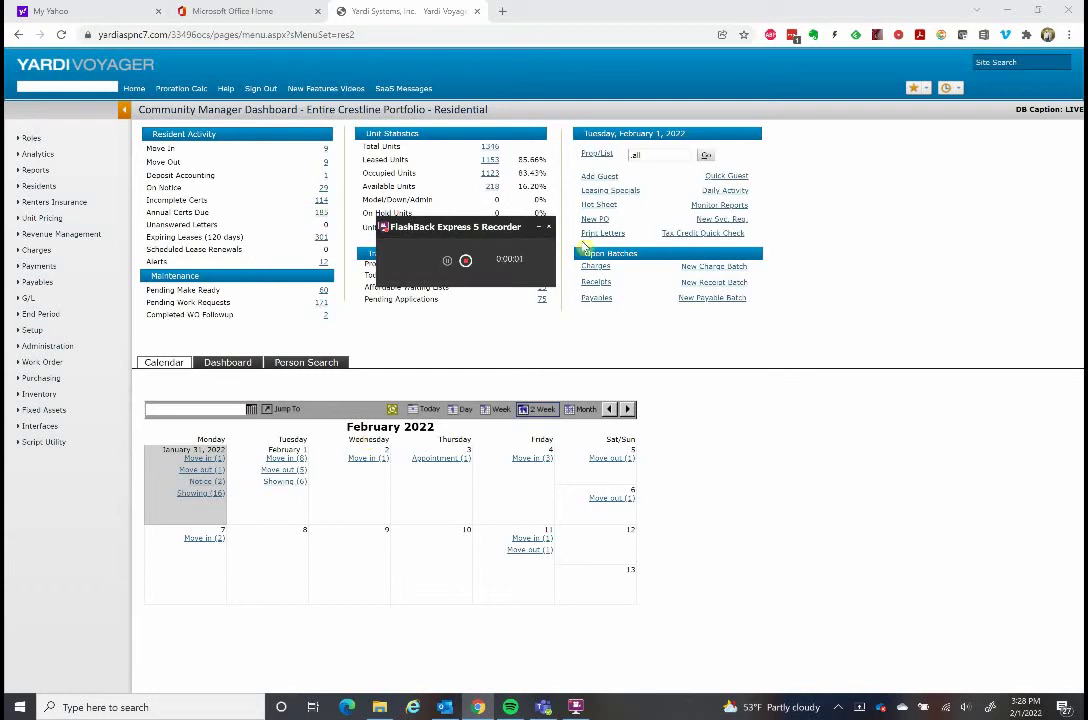
# Step: Switch the active role to Residential Manager
pyautogui.click(539, 168)
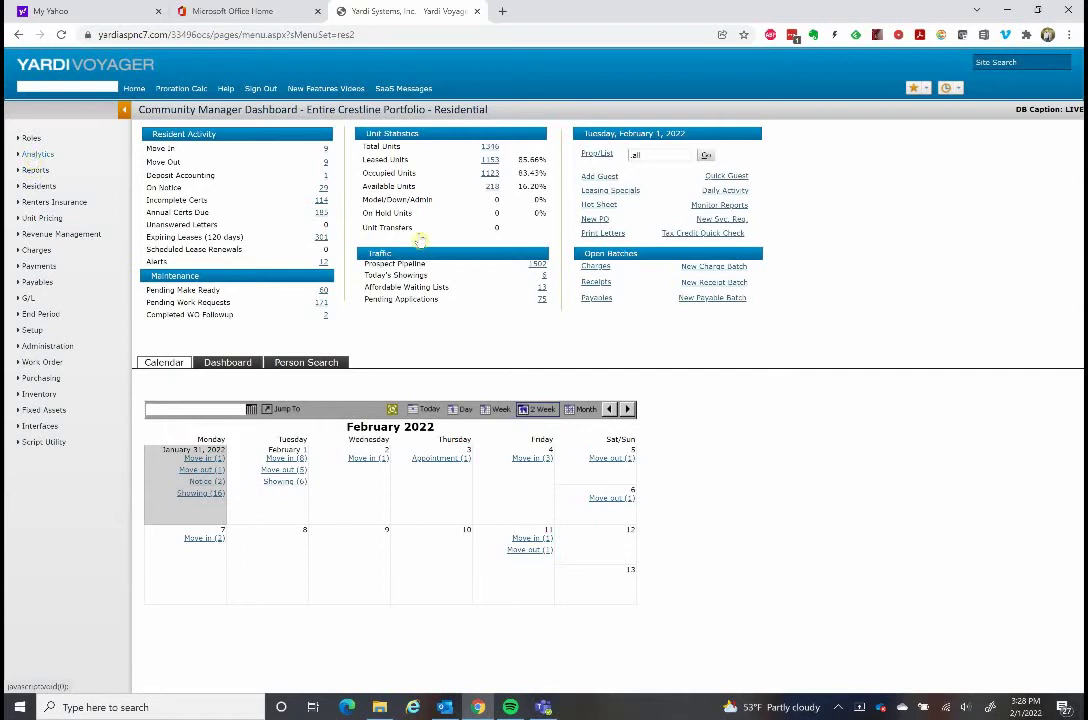
pyautogui.click(32, 140)
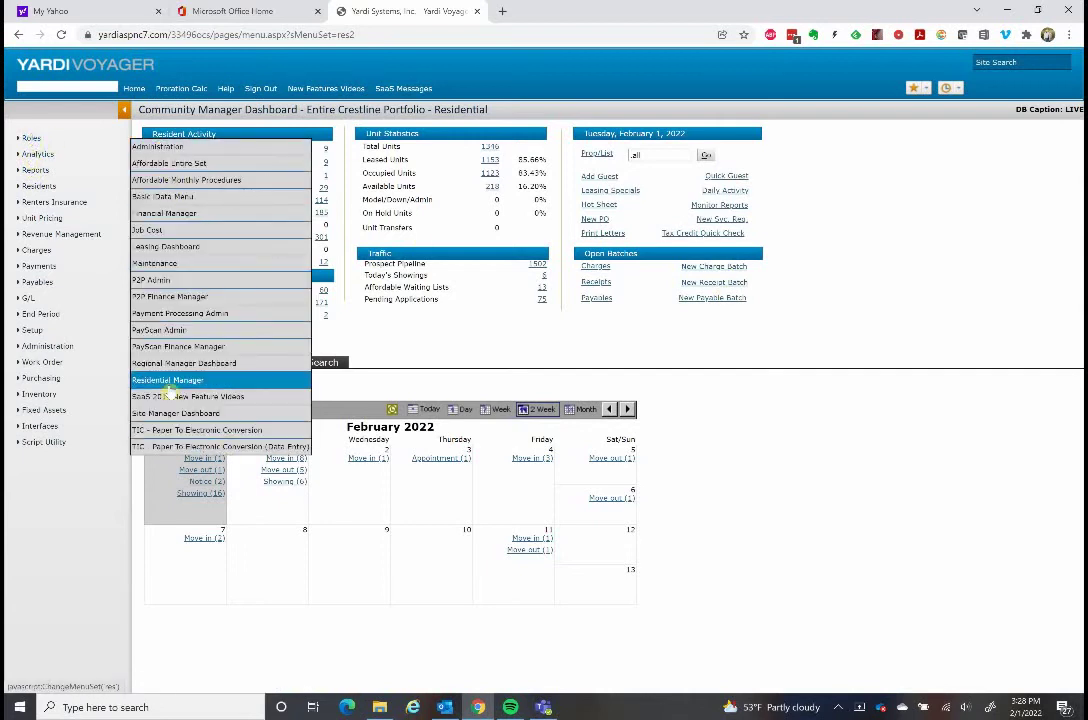
pyautogui.click(169, 385)
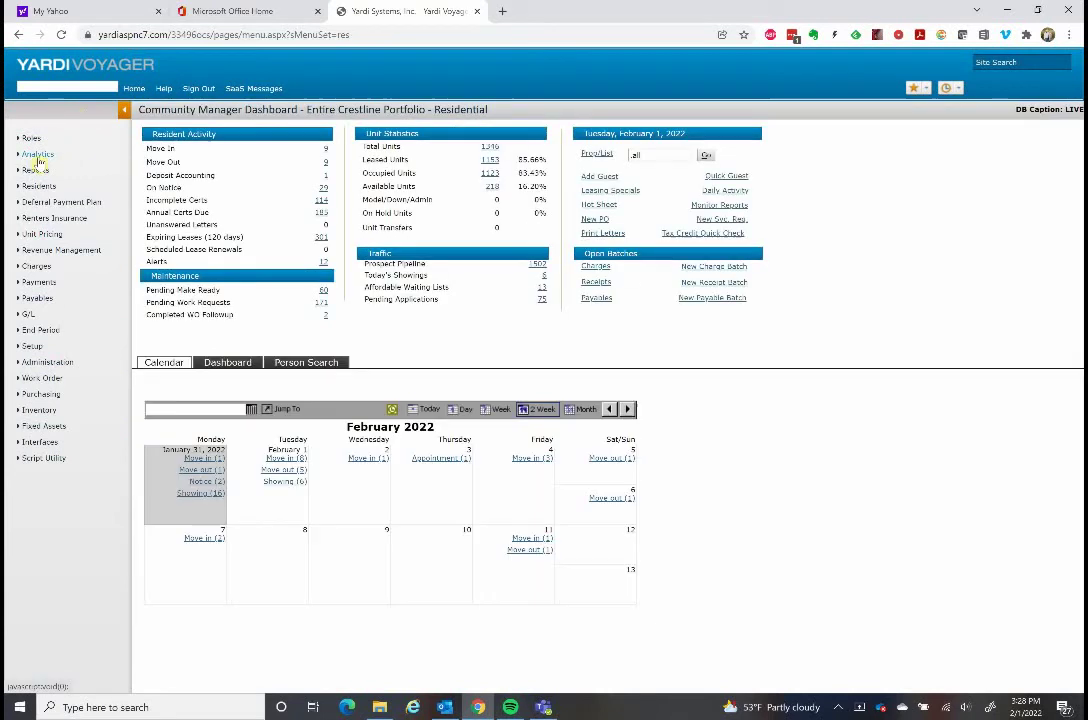
# Step: Open the Aged Payable analytics from the operations analytics
pyautogui.moveTo(36, 160)
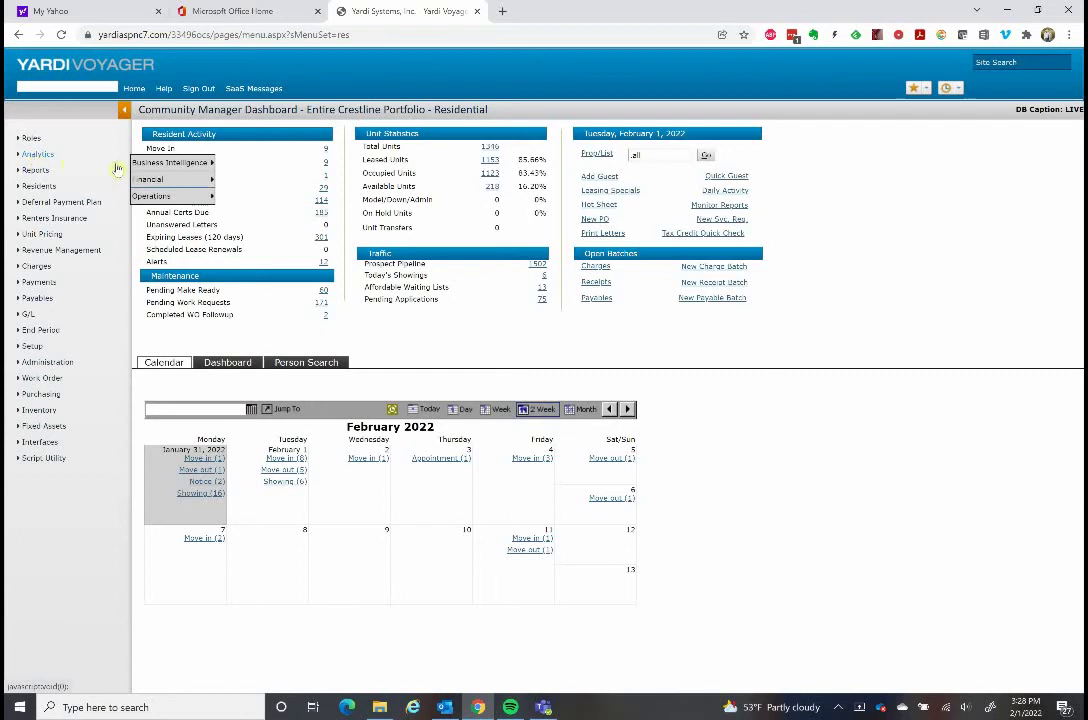
pyautogui.moveTo(153, 183)
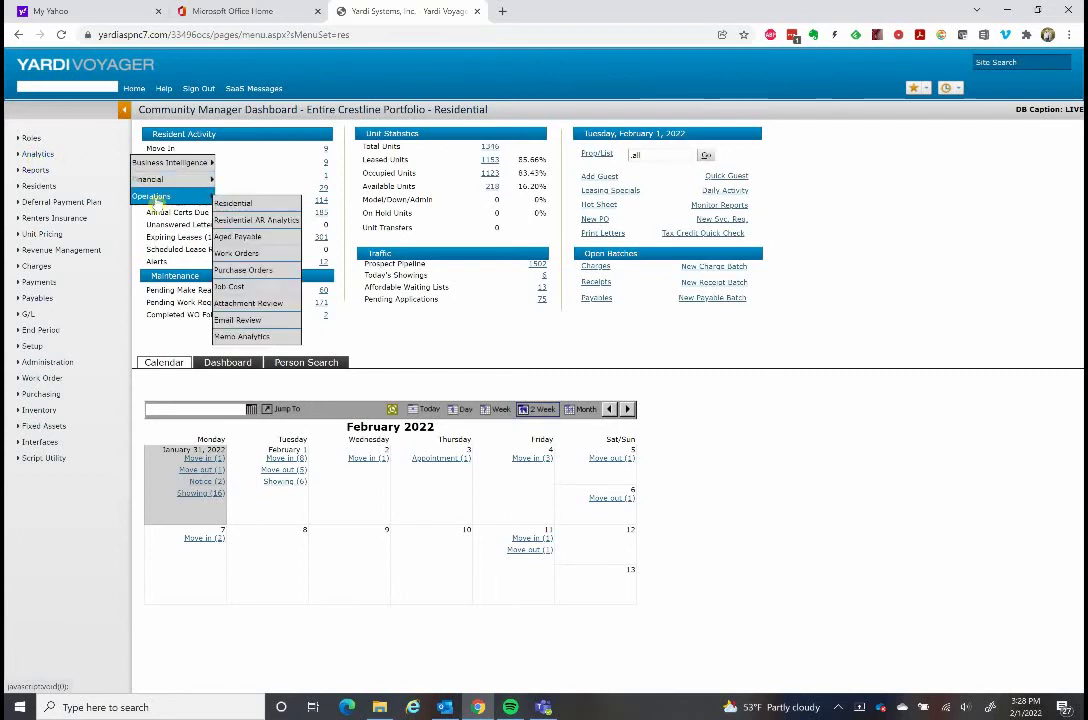
pyautogui.click(272, 240)
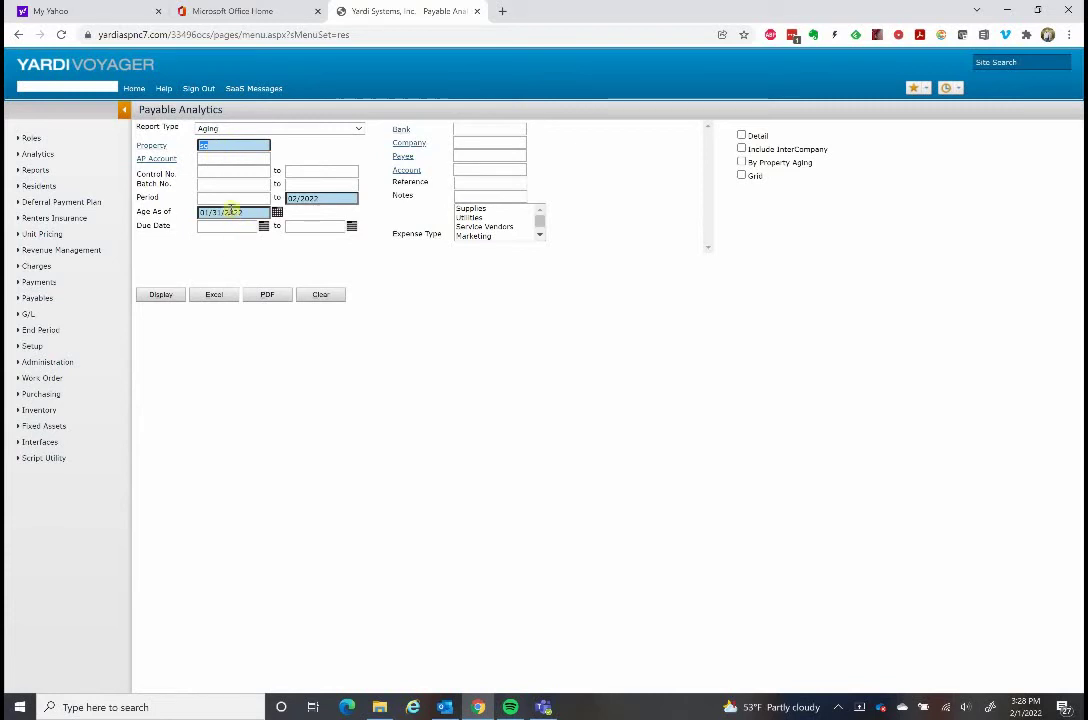
# Step: Export the payables Aging report for property sg to an Excel file
pyautogui.click(326, 198)
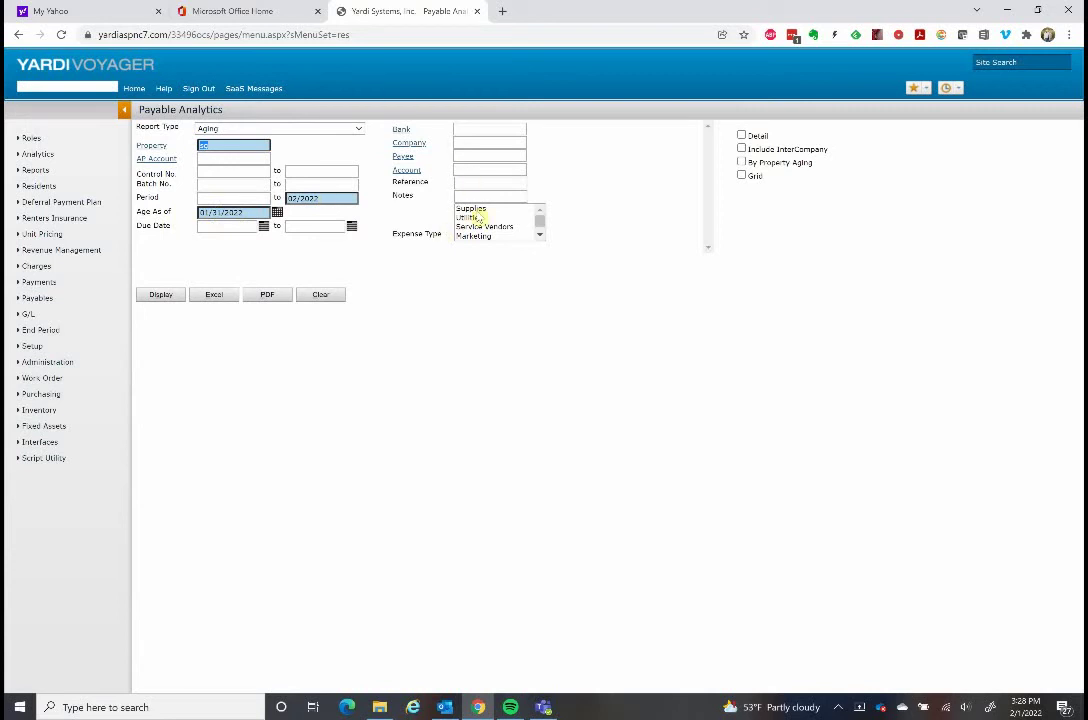
pyautogui.scroll(2, 490, 242)
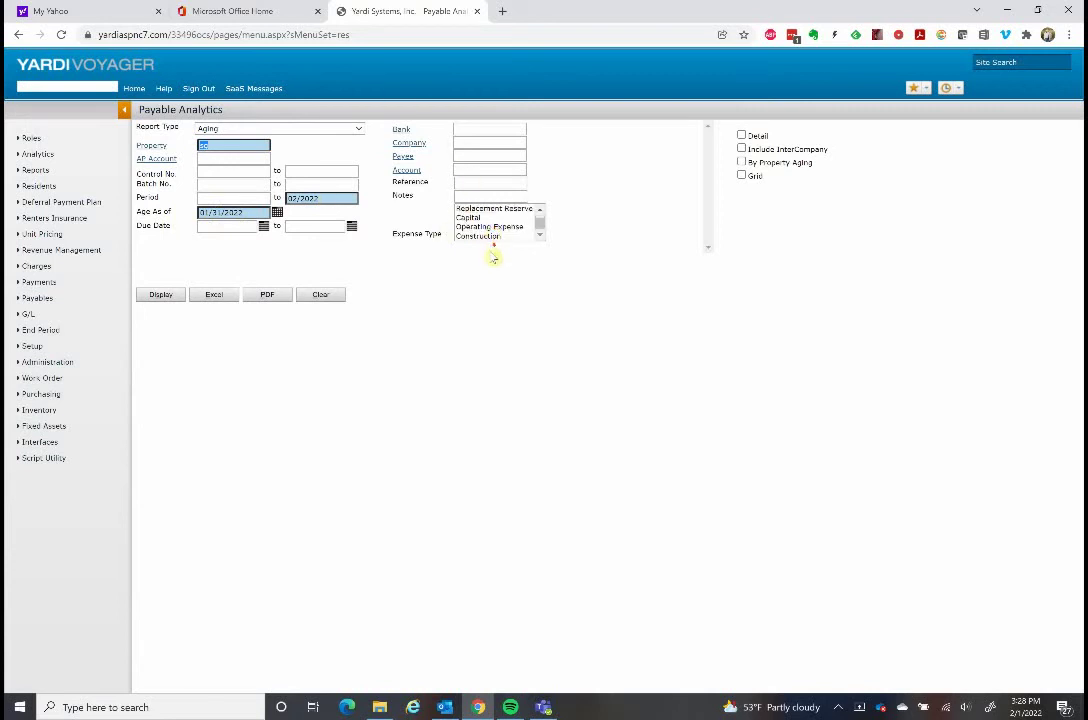
pyautogui.click(163, 297)
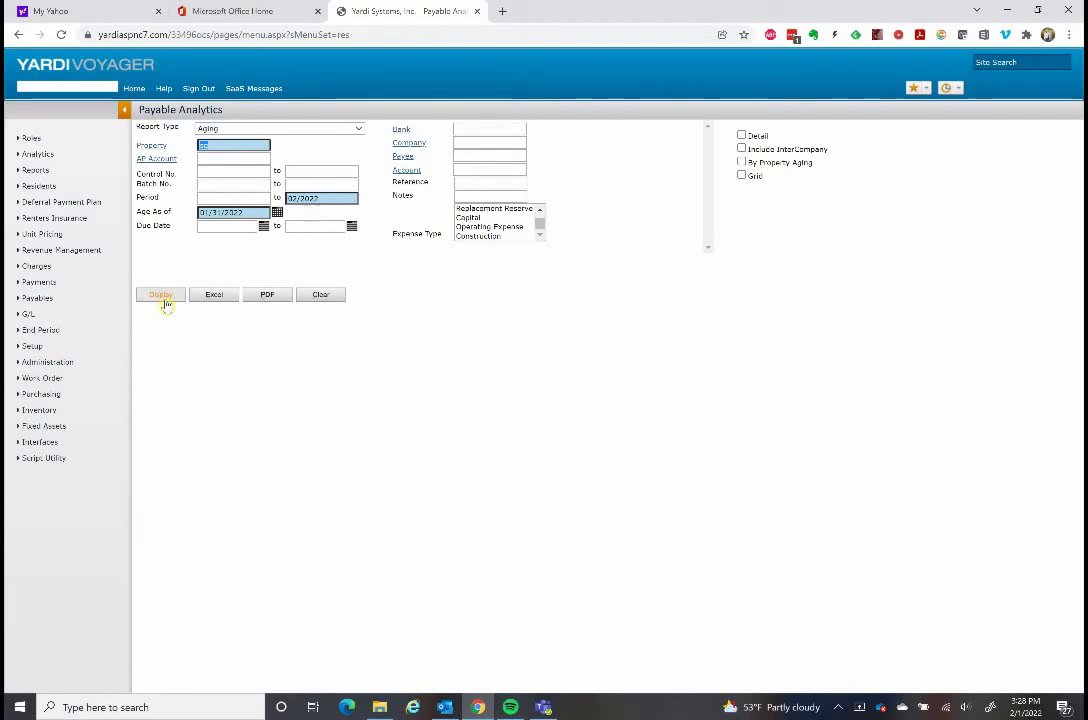
pyautogui.click(208, 297)
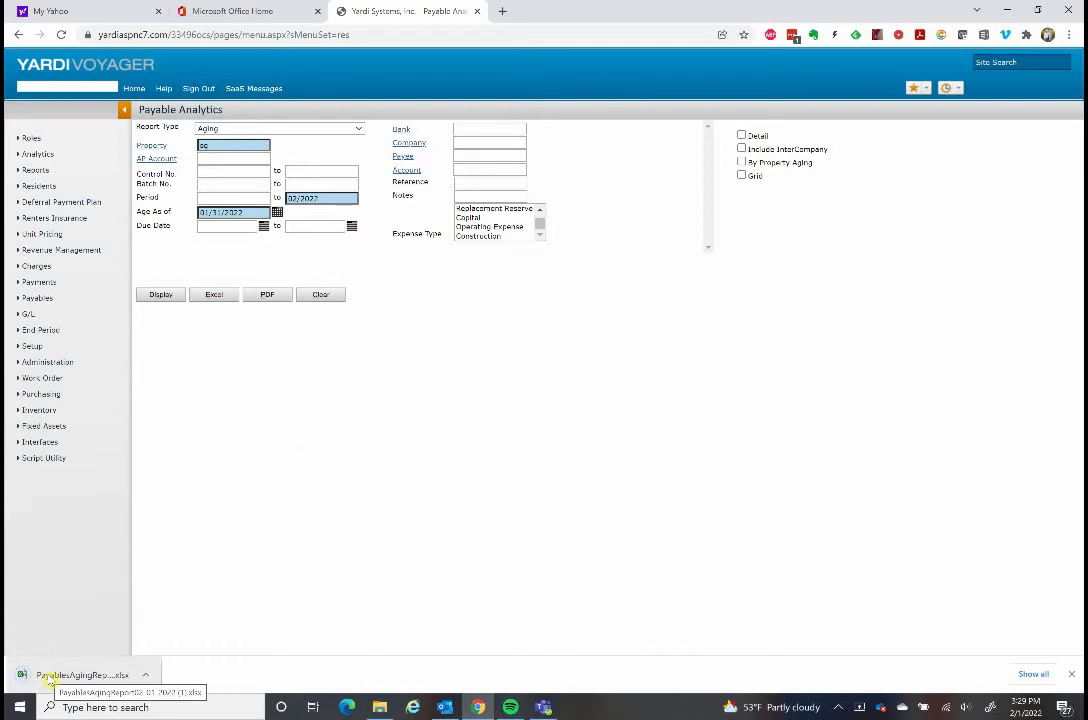
# Step: Open the downloaded payables aging workbook in Excel, maximize its window and enable editing
pyautogui.click(48, 678)
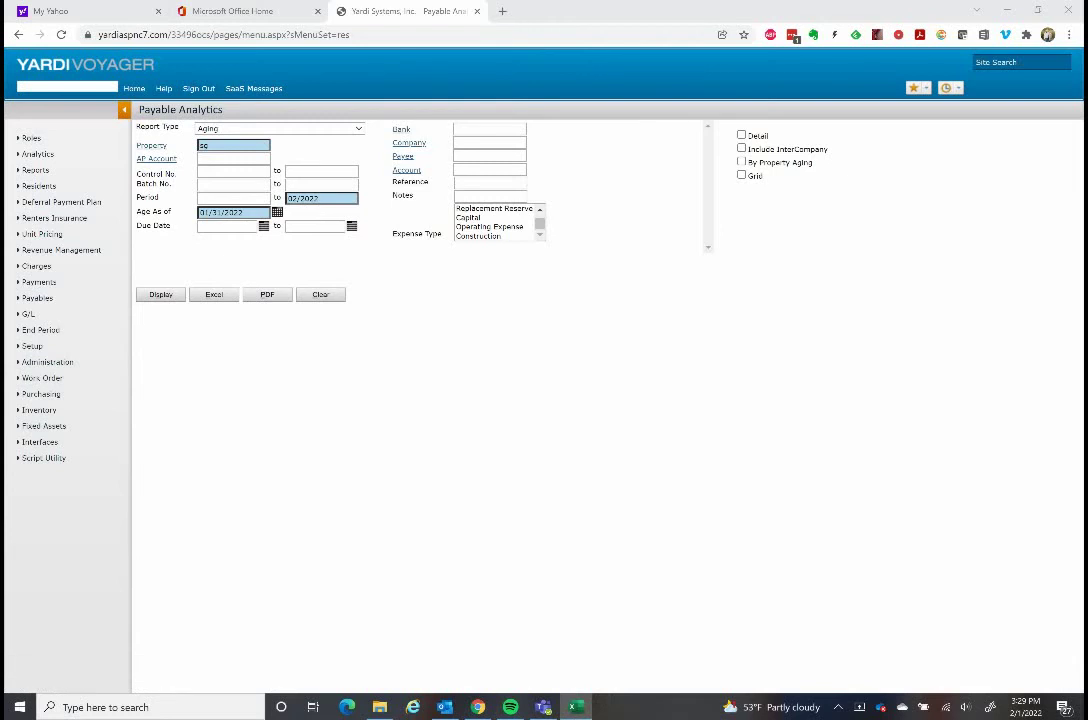
pyautogui.moveTo(855, 100); pyautogui.dragTo(516, 108)
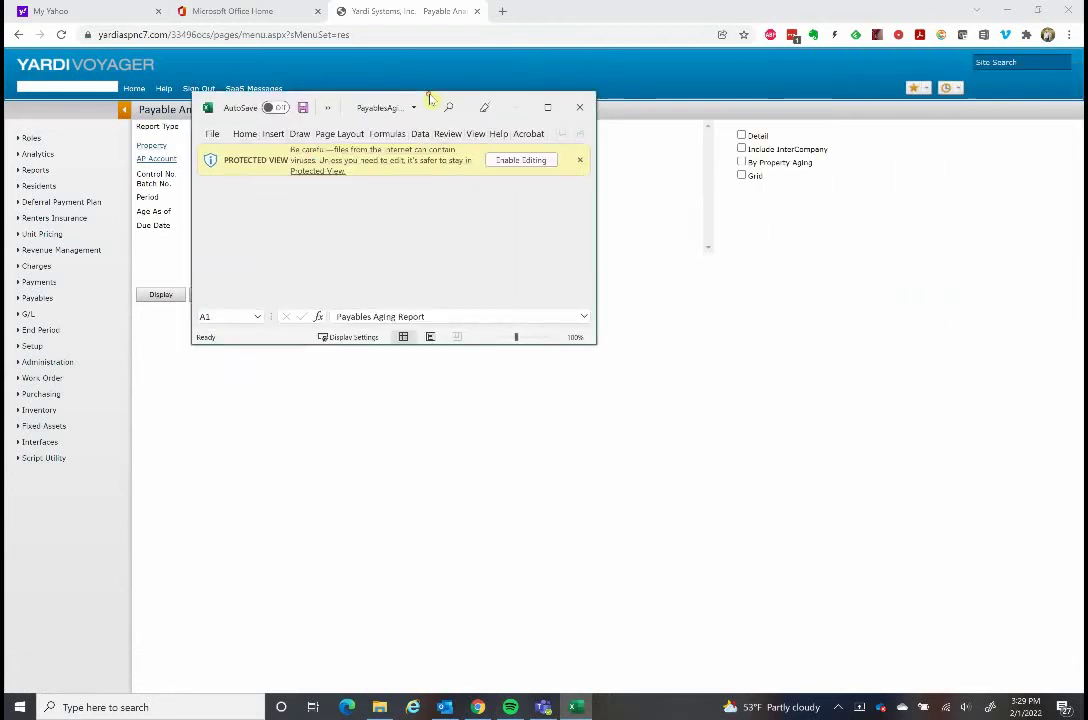
pyautogui.click(548, 112)
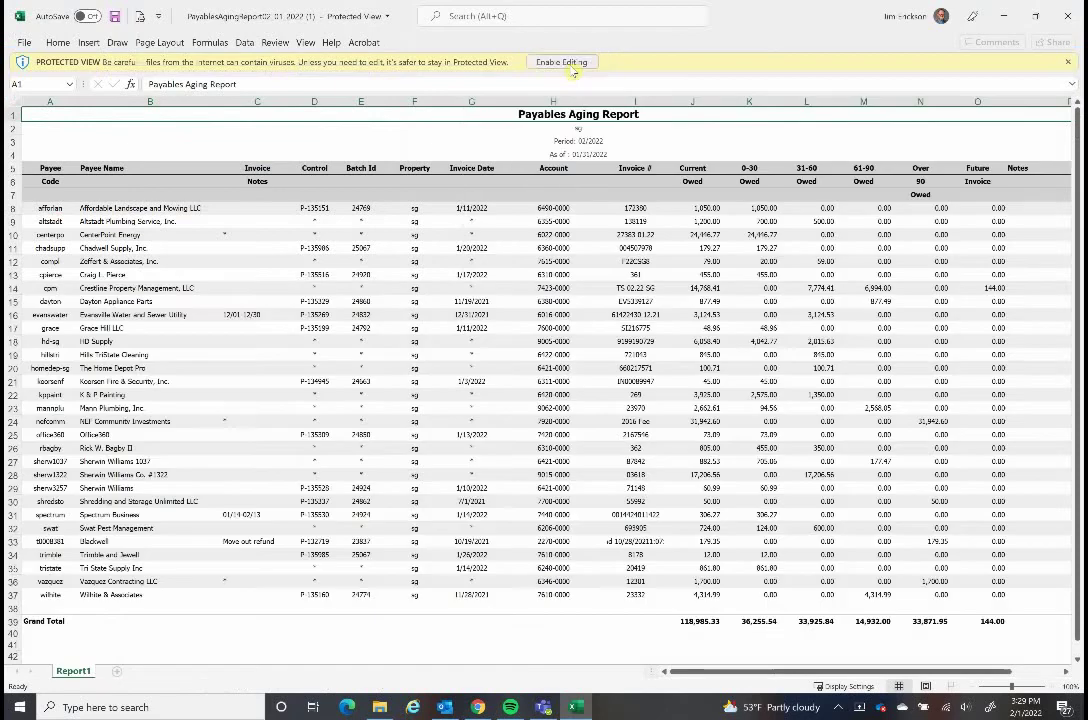
pyautogui.click(566, 64)
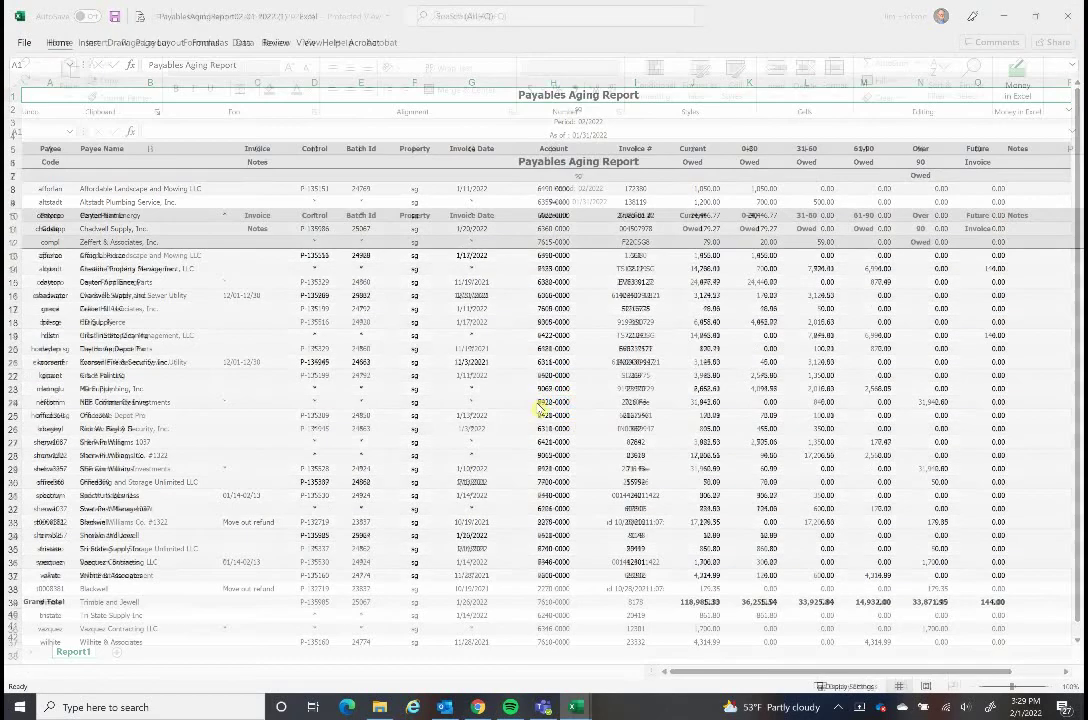
# Step: Clear the fixed grand totals in J39:N39 and enter =SUM(J8:J37) as the Current Owed total in J39
pyautogui.scroll(-3, 546, 401)
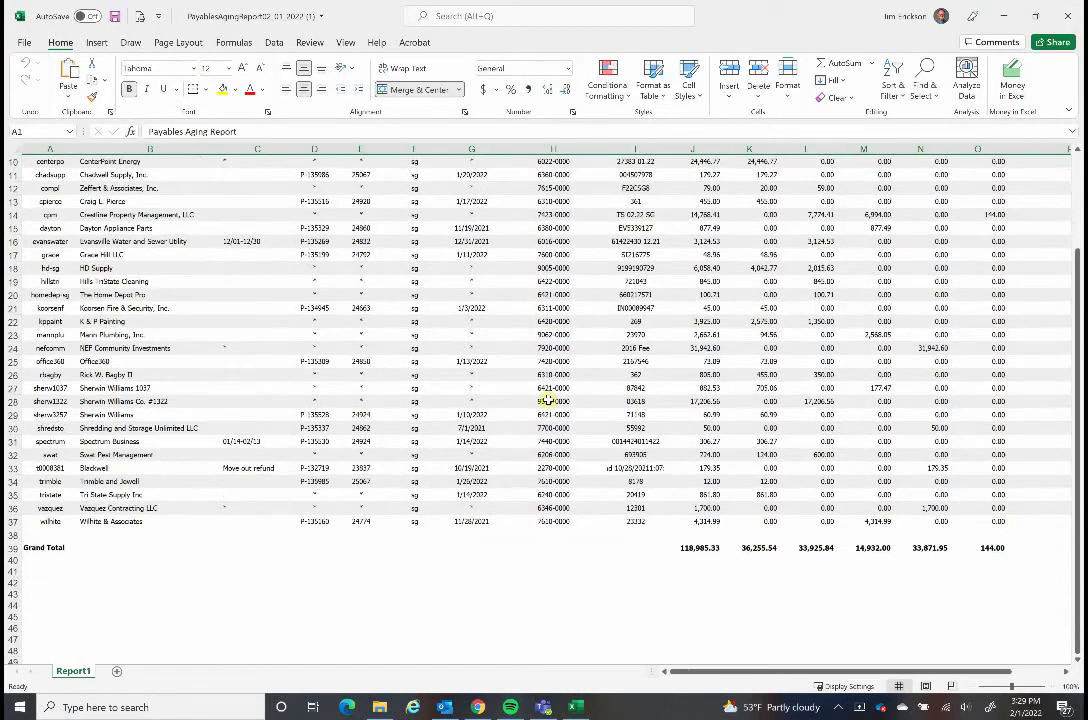
pyautogui.scroll(2, 328, 568)
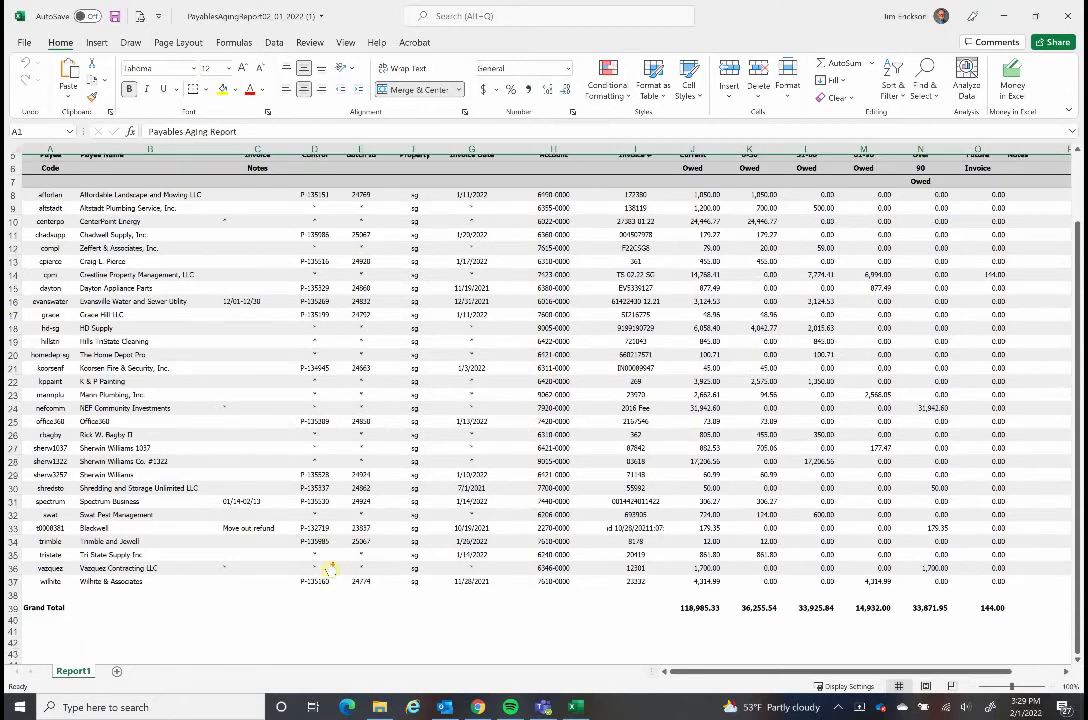
pyautogui.scroll(-1, 330, 568)
pyautogui.click(717, 589)
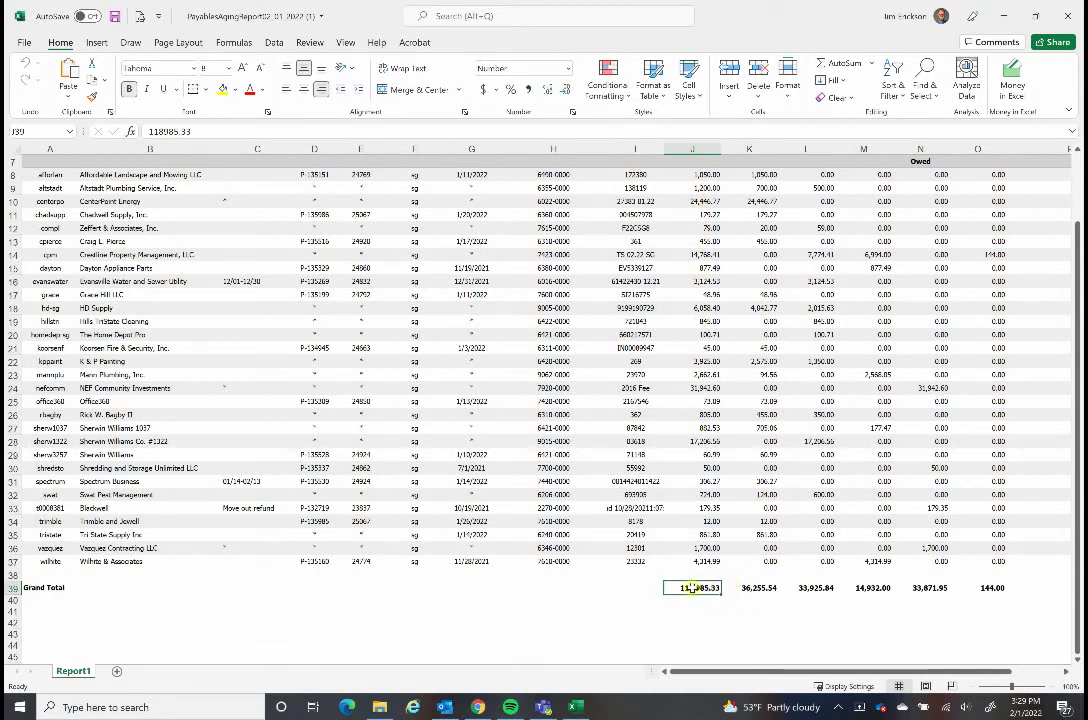
pyautogui.moveTo(692, 587)
pyautogui.mouseDown()
pyautogui.moveTo(957, 584)
pyautogui.moveTo(707, 583)
pyautogui.mouseUp()
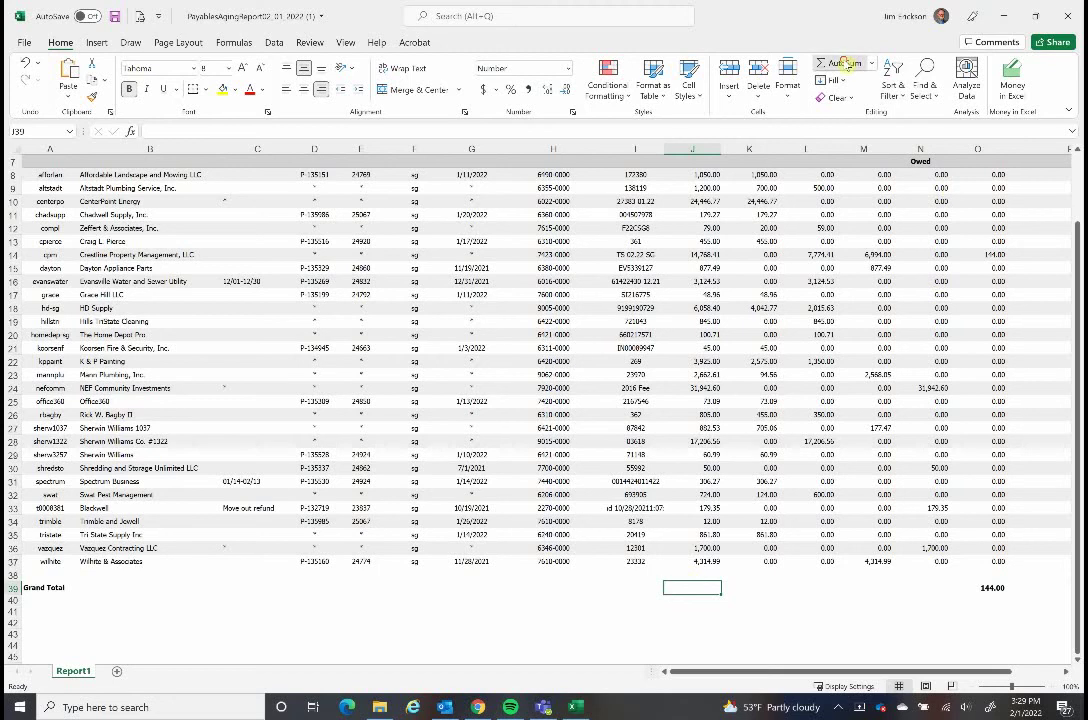
pyautogui.hotkey('alt', '=')
pyautogui.scroll(3, 724, 353)
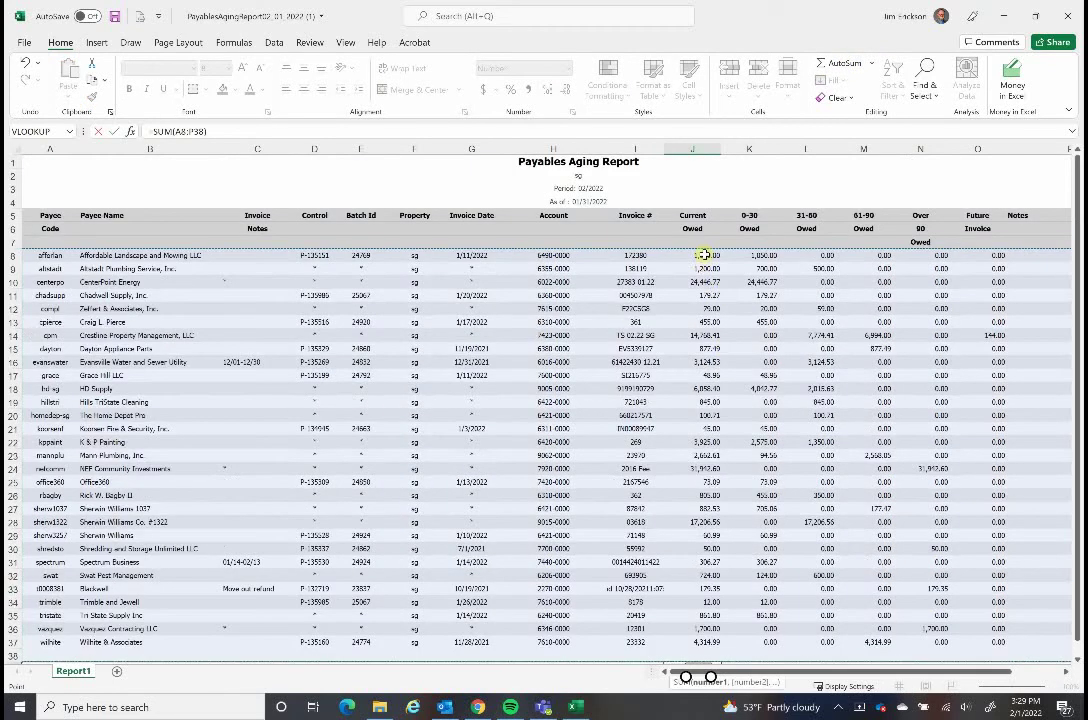
pyautogui.moveTo(704, 253); pyautogui.dragTo(716, 634)
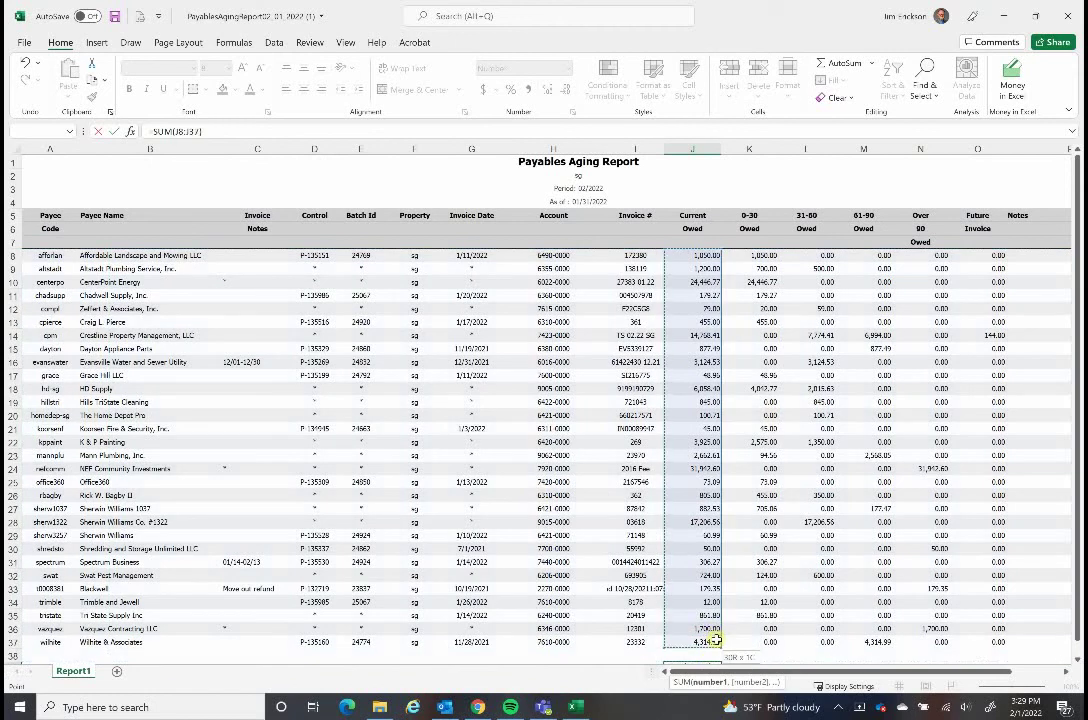
pyautogui.hotkey('ctrl', 'Return')
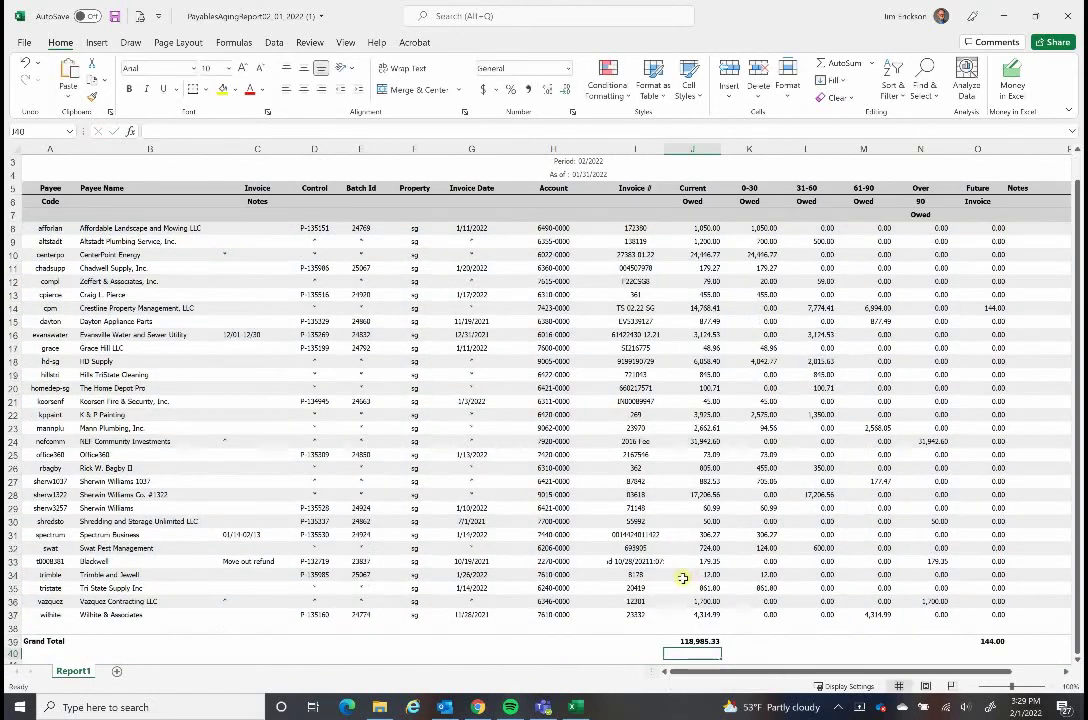
# Step: Copy the sum formula from J39 across the aging bucket totals through N39
pyautogui.hotkey('ctrl', 'c')
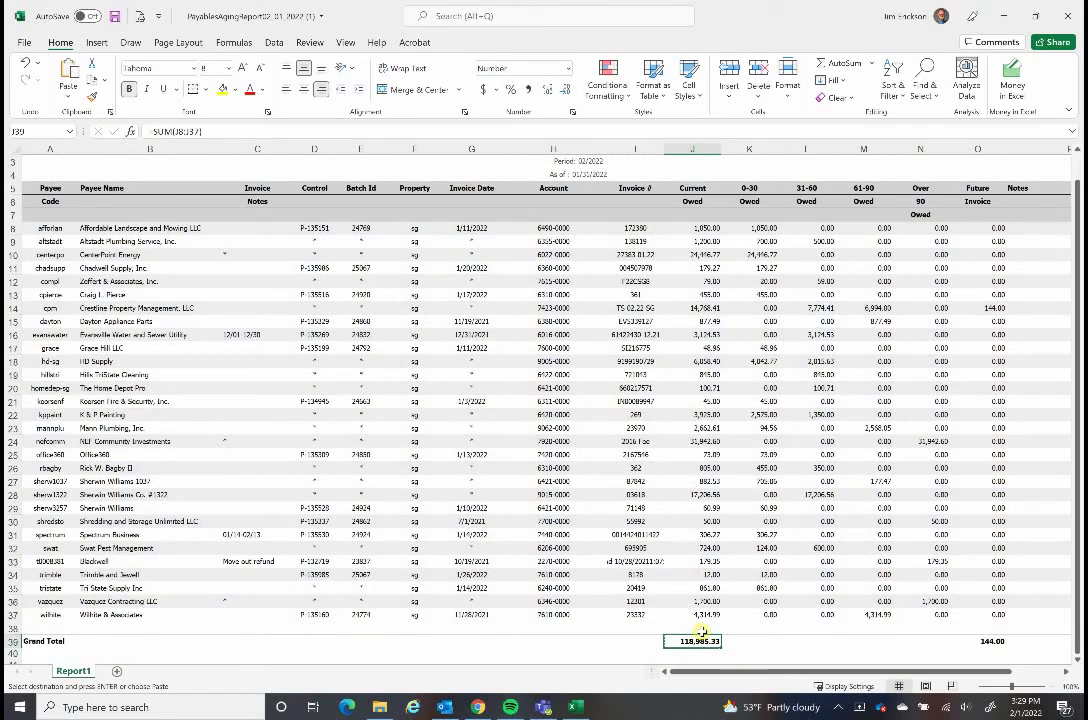
pyautogui.hotkey('shift', 'Right')
pyautogui.hotkey('shift', 'Right')
pyautogui.hotkey('shift', 'Right')
pyautogui.hotkey('shift', 'Right')
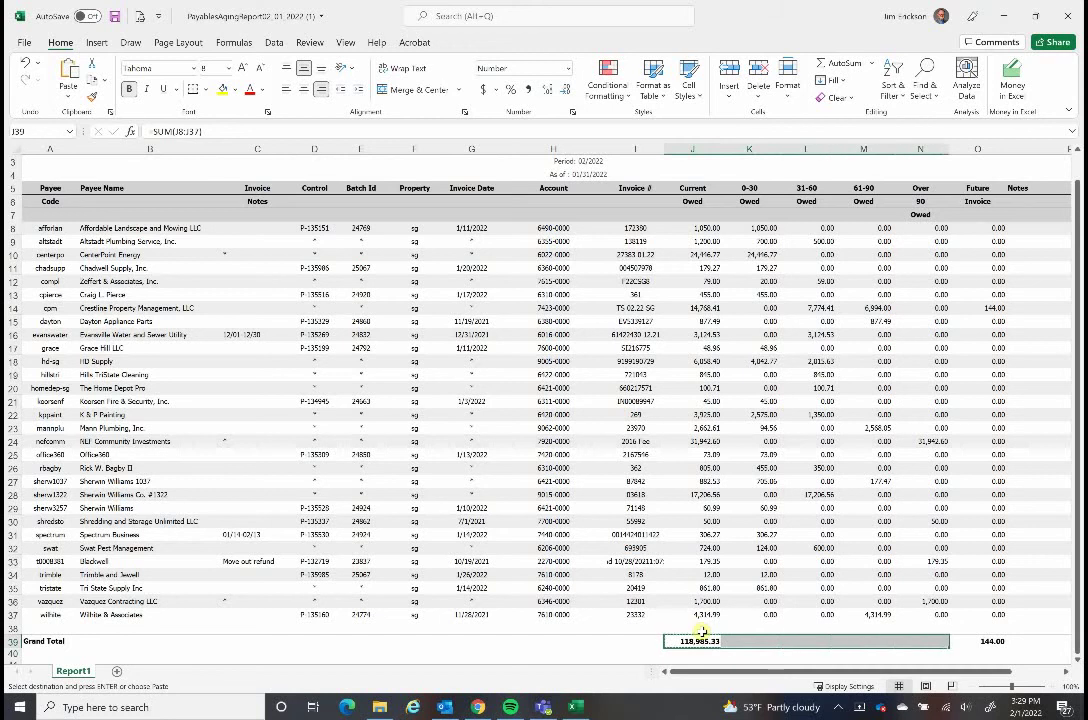
pyautogui.press('Return')
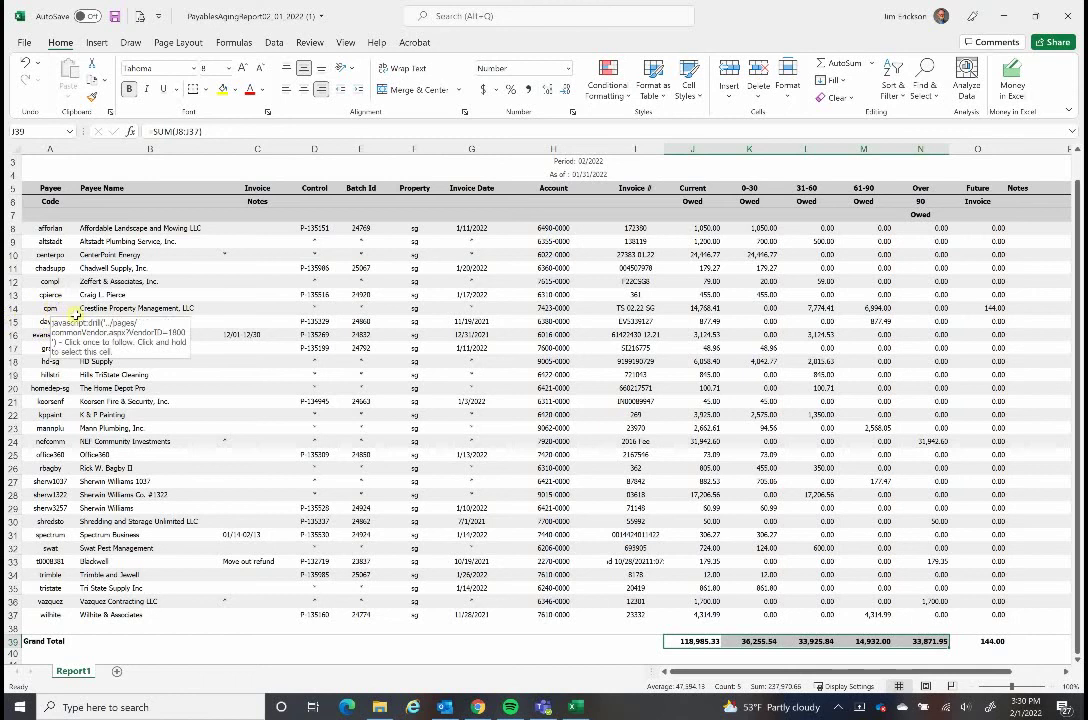
# Step: Set the Crestline Property Management row's Current, 31-60, 61-90 and Future Invoice amounts to 0
pyautogui.click(692, 309)
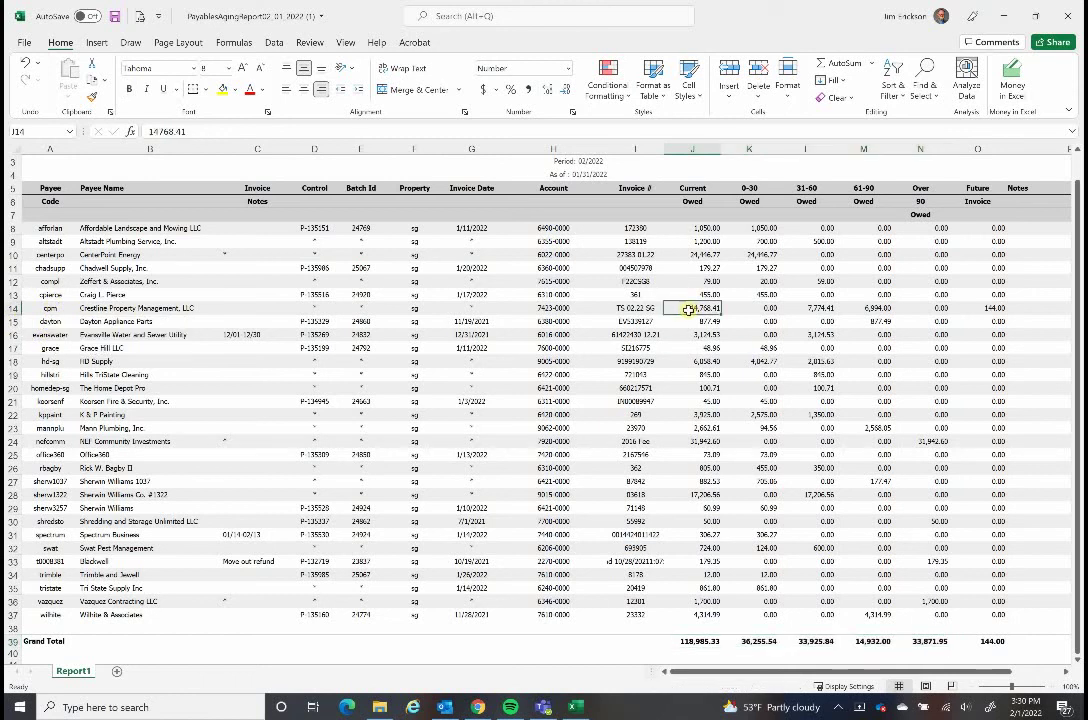
pyautogui.write('0')
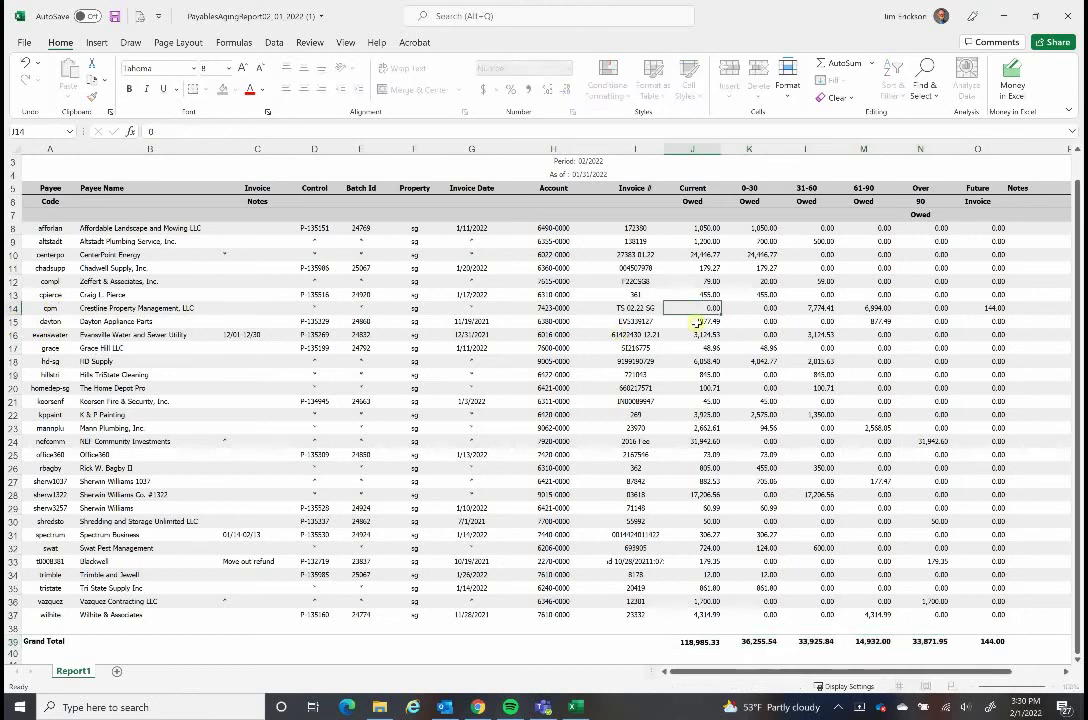
pyautogui.press('Right')
pyautogui.press('Right')
pyautogui.write('0')
pyautogui.press('Right')
pyautogui.press('Right')
pyautogui.press('Left')
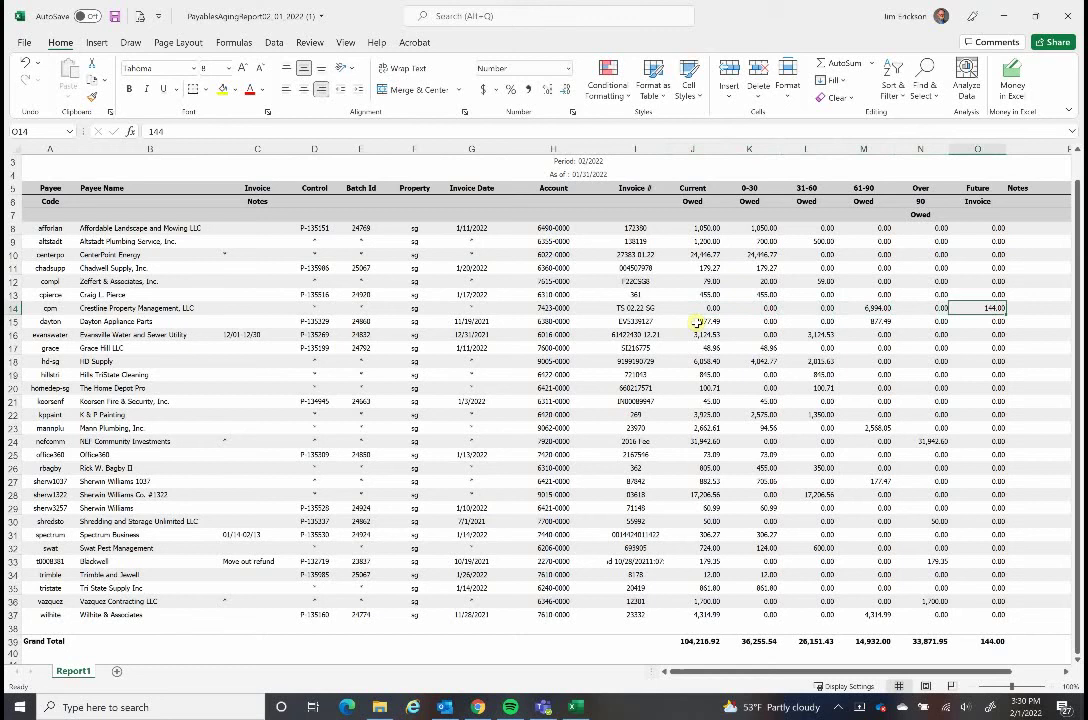
pyautogui.press('Right')
pyautogui.press('Left')
pyautogui.press('Right')
pyautogui.press('Left')
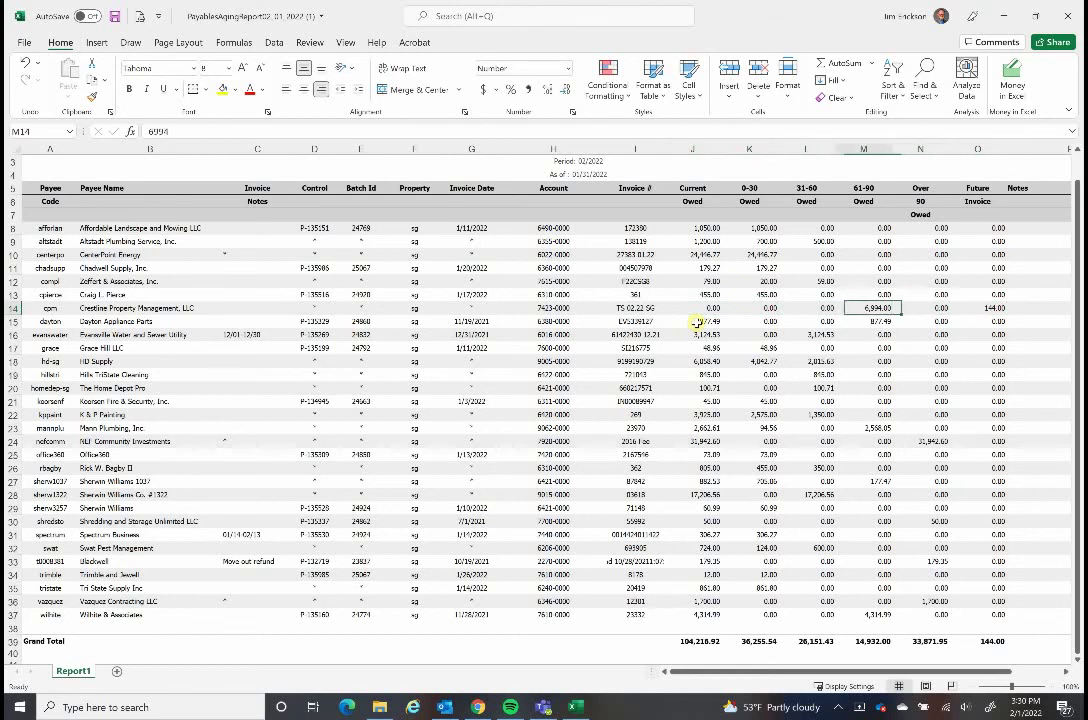
pyautogui.write('0')
pyautogui.press('Right')
pyautogui.press('Right')
pyautogui.write('0')
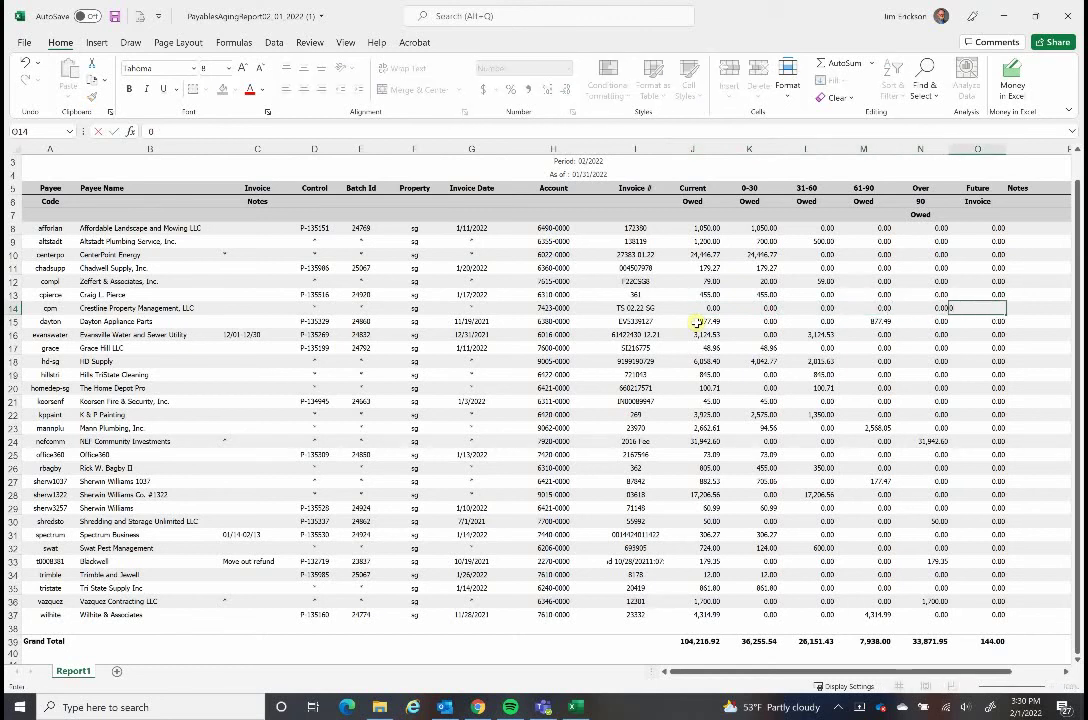
pyautogui.press('Down')
# Step: Set the NEF Community Investments row's Current Owed and Over 90 Owed amounts in row 24 to 0
pyautogui.press('Down')
pyautogui.press('Down')
pyautogui.press('Down')
pyautogui.press('Down')
pyautogui.press('Down')
pyautogui.press('Down')
pyautogui.press('Down')
pyautogui.press('Down')
pyautogui.press('Down')
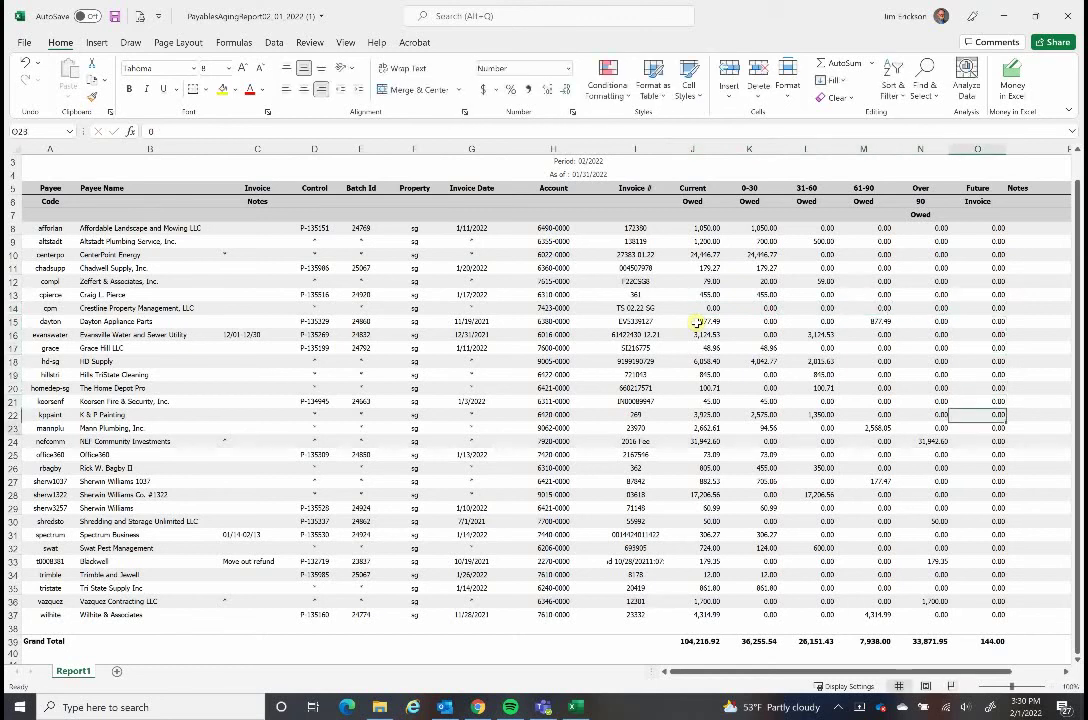
pyautogui.press('Left')
pyautogui.press('Left')
pyautogui.press('Left')
pyautogui.press('Left')
pyautogui.press('Left')
pyautogui.press('Left')
pyautogui.press('Left')
pyautogui.press('Left')
pyautogui.press('Left')
pyautogui.press('Left')
pyautogui.press('Left')
pyautogui.press('Left')
pyautogui.press('Left')
pyautogui.press('Left')
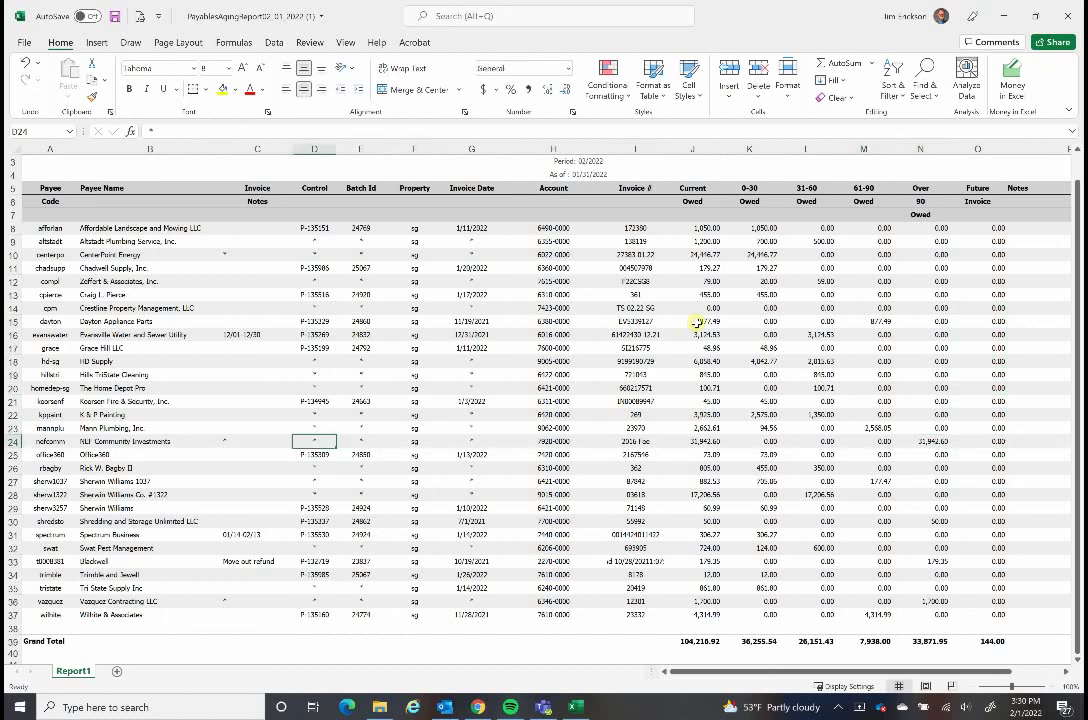
pyautogui.press('Right')
pyautogui.press('Right')
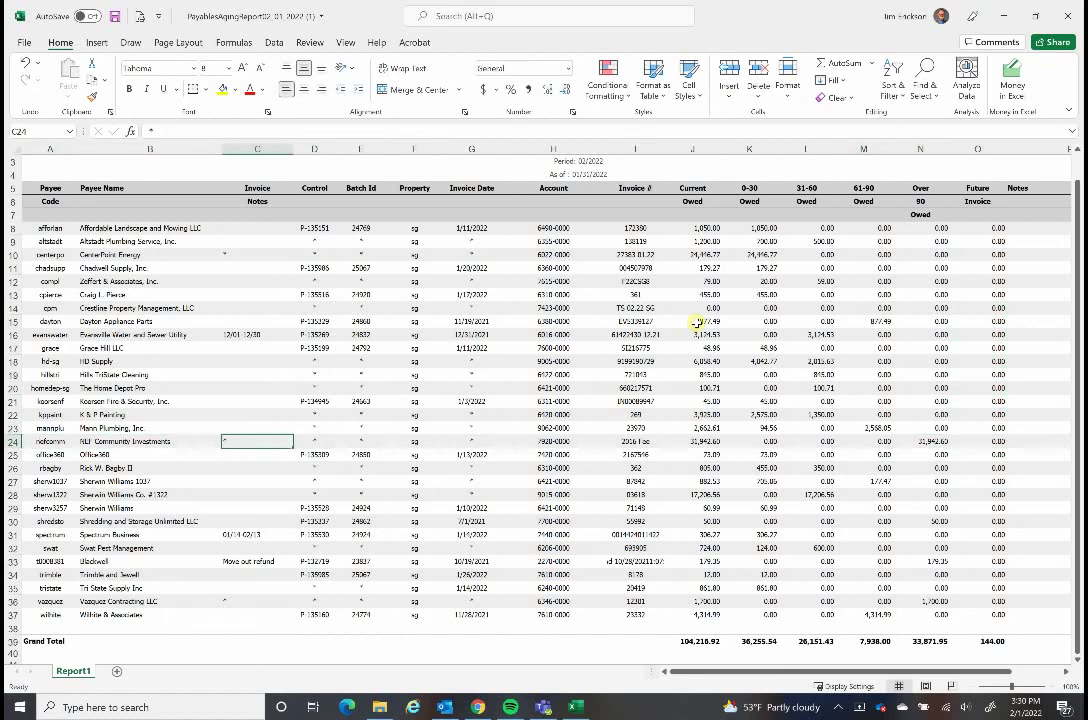
pyautogui.press('Right')
pyautogui.press('Right')
pyautogui.press('Right')
pyautogui.press('Right')
pyautogui.press('Right')
pyautogui.press('Right')
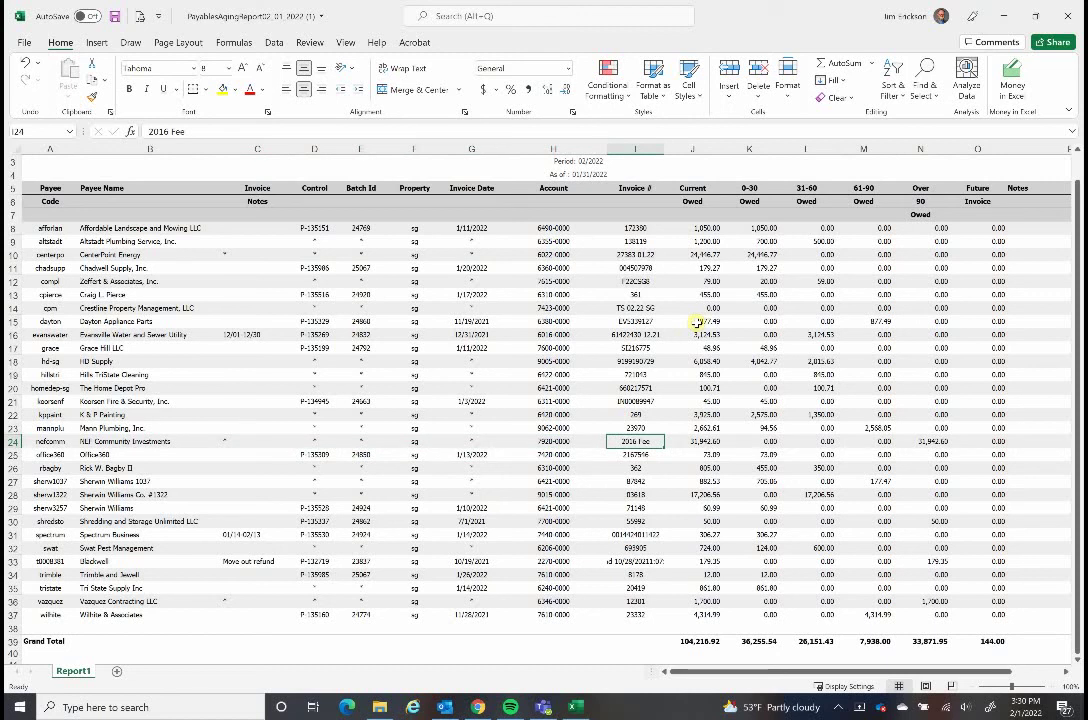
pyautogui.press('Right')
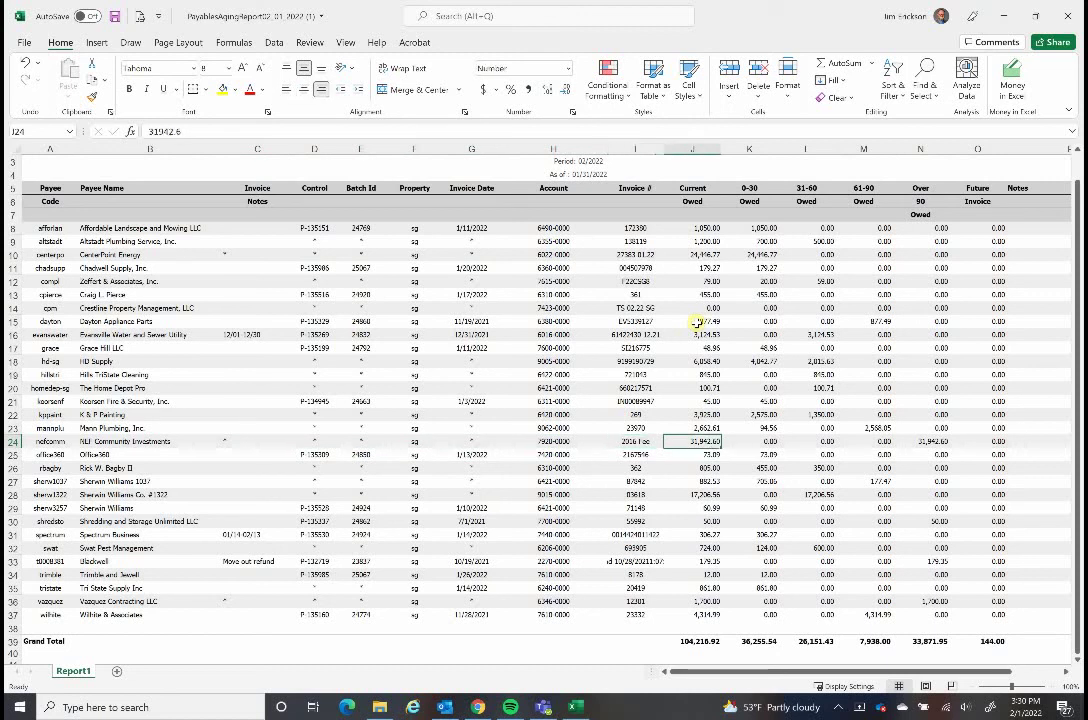
pyautogui.write('0')
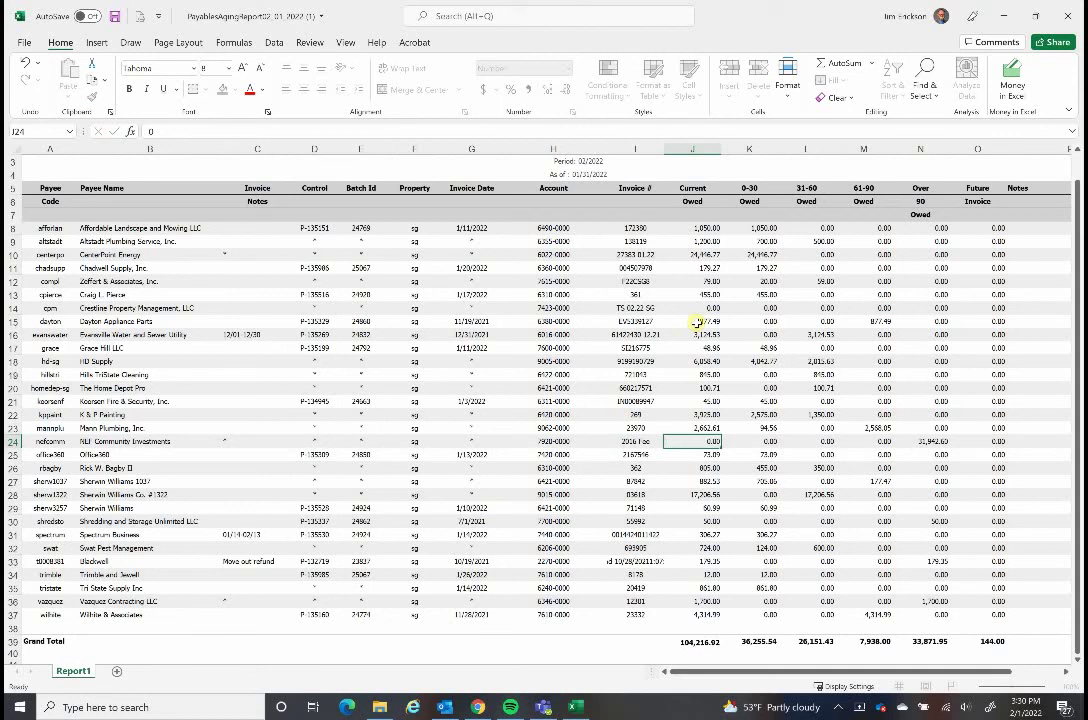
pyautogui.press('Right')
pyautogui.press('Right')
pyautogui.press('Right')
pyautogui.press('Right')
pyautogui.write('0')
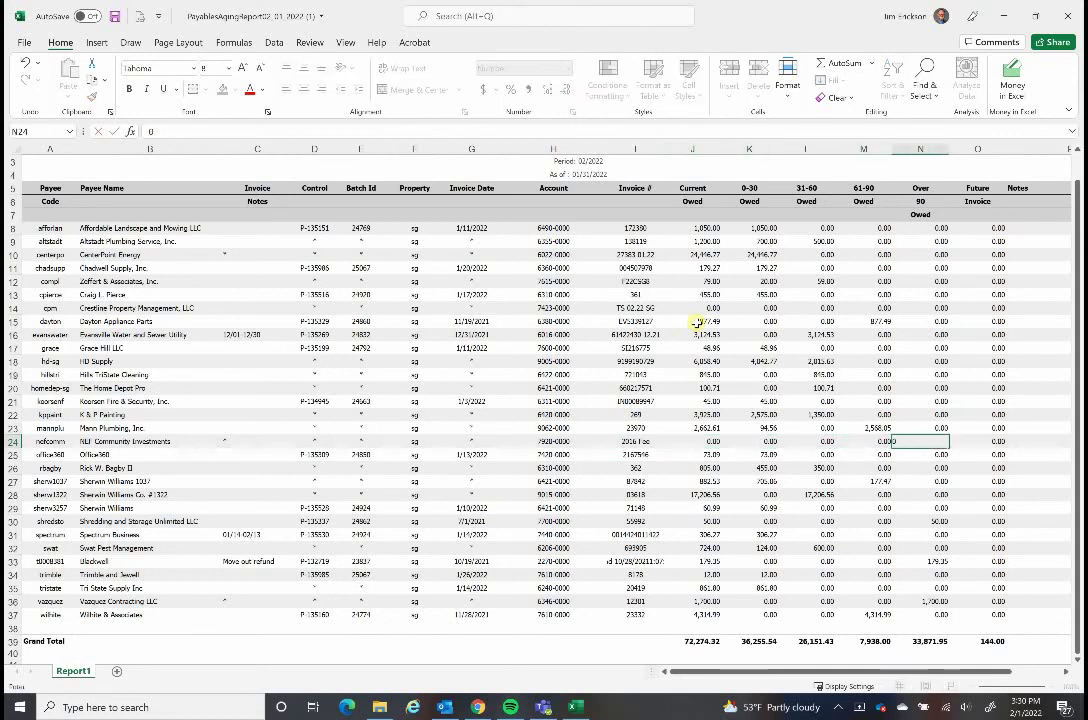
pyautogui.press('Left')
pyautogui.press('Left')
pyautogui.press('Left')
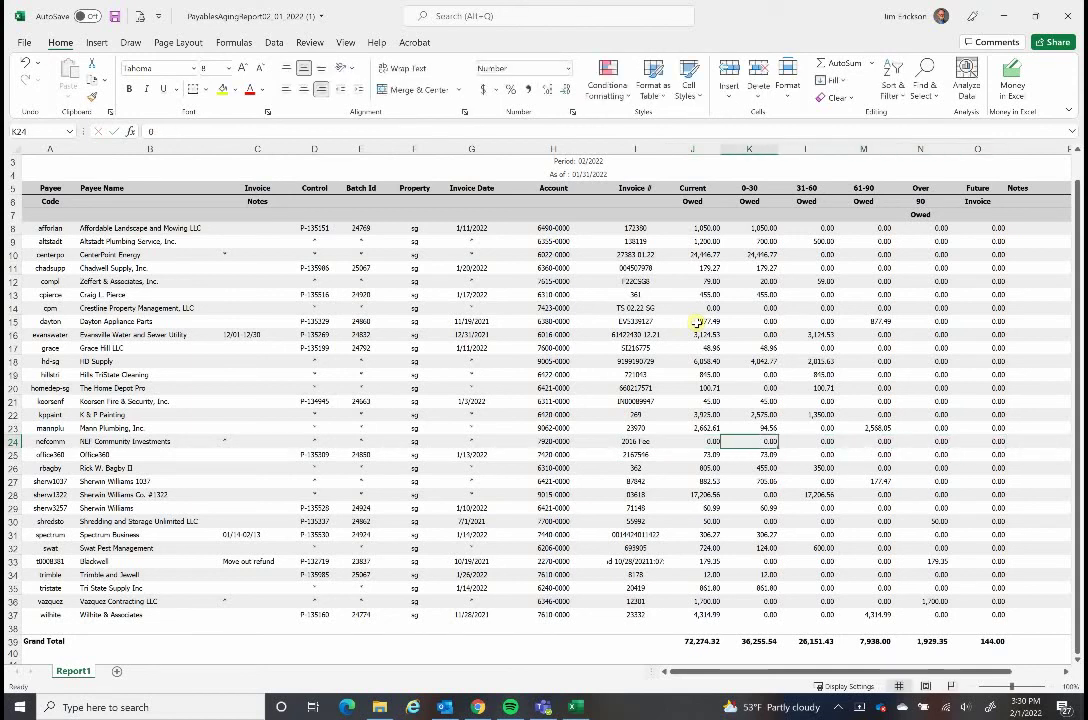